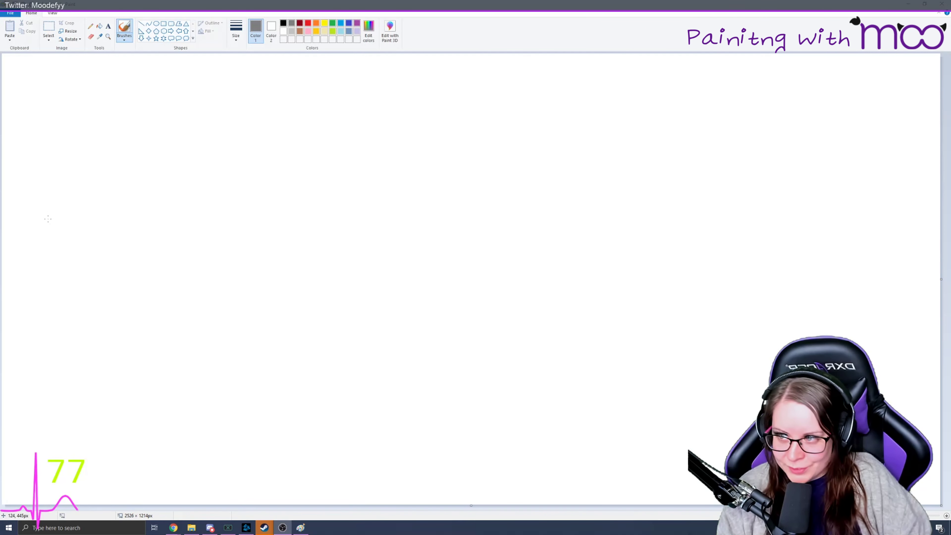
Handwrite 'Ash' at the top left with 'Asylum' beneath it in grey pencil
{"action": "mouse_move", "coordinate": [20, 107]}
{"action": "left_mouse_down"}
{"action": "mouse_move", "coordinate": [33, 151]}
{"action": "mouse_move", "coordinate": [44, 143]}
{"action": "mouse_move", "coordinate": [38, 119]}
{"action": "left_mouse_up"}
{"action": "left_click_drag", "start_coordinate": [57, 111], "coordinate": [40, 136]}
{"action": "left_click_drag", "start_coordinate": [62, 83], "coordinate": [130, 111]}
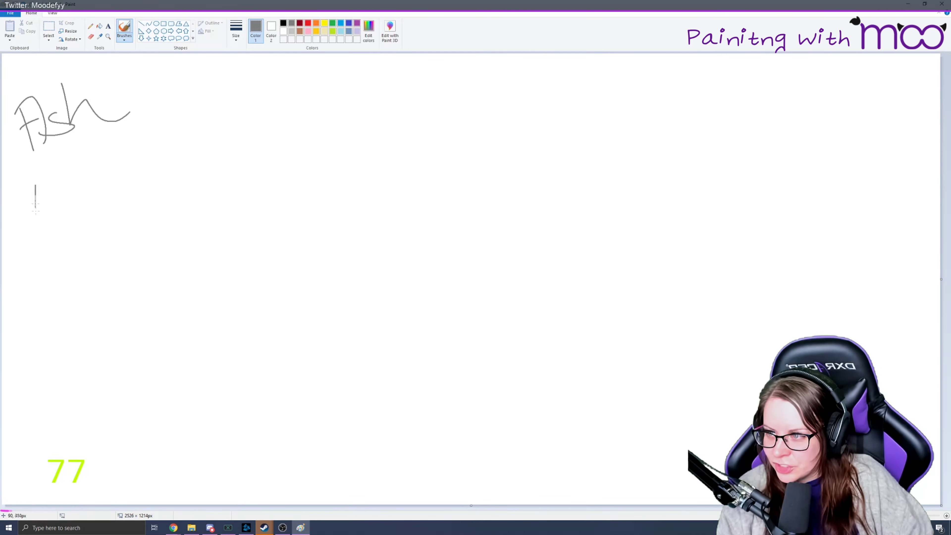
{"action": "mouse_move", "coordinate": [30, 208]}
{"action": "left_mouse_down"}
{"action": "mouse_move", "coordinate": [40, 177]}
{"action": "mouse_move", "coordinate": [59, 186]}
{"action": "left_mouse_up"}
{"action": "left_click_drag", "start_coordinate": [68, 174], "coordinate": [65, 195]}
{"action": "mouse_move", "coordinate": [97, 165]}
{"action": "left_mouse_down"}
{"action": "mouse_move", "coordinate": [129, 157]}
{"action": "mouse_move", "coordinate": [88, 215]}
{"action": "left_mouse_up"}
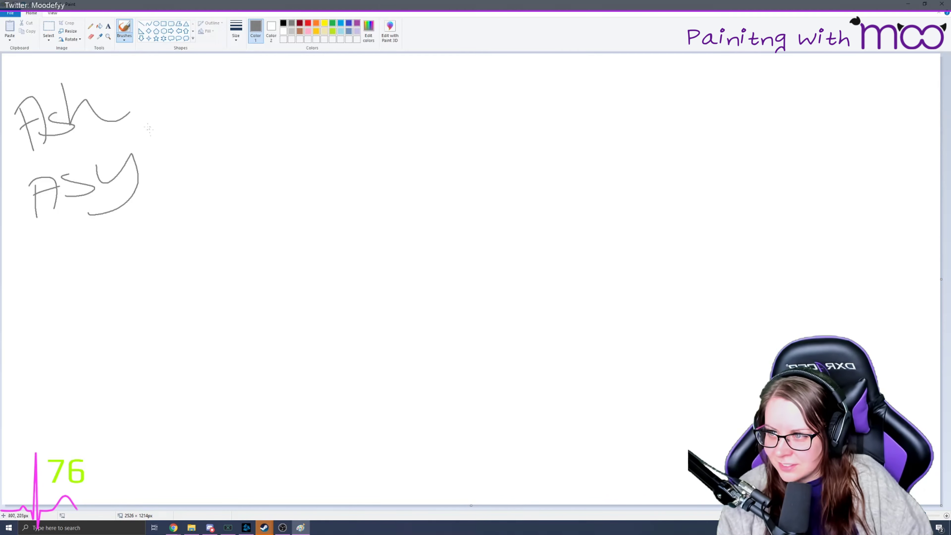
{"action": "mouse_move", "coordinate": [145, 127]}
{"action": "left_mouse_down"}
{"action": "mouse_move", "coordinate": [157, 156]}
{"action": "mouse_move", "coordinate": [242, 108]}
{"action": "left_mouse_up"}
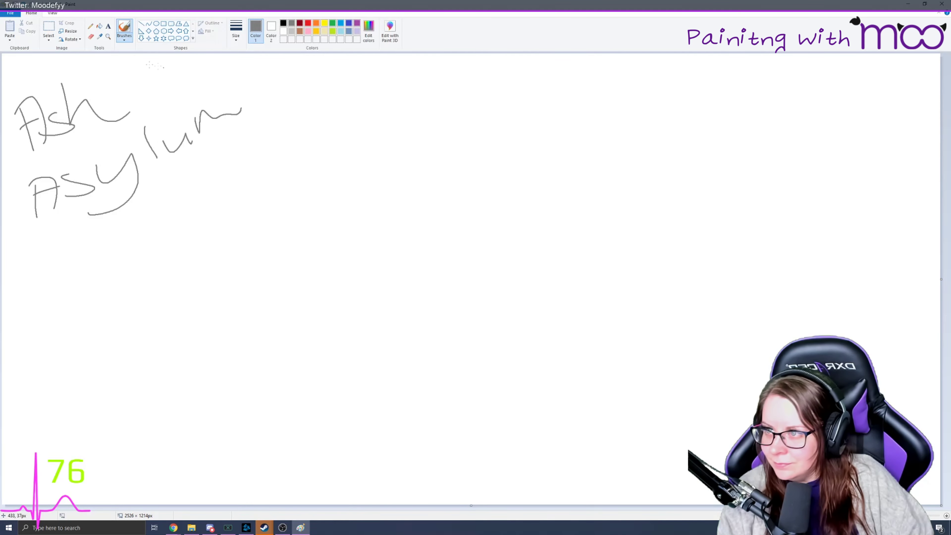
Switch to a different brush style and draw a long diagonal underline beneath the title
{"action": "left_click", "coordinate": [125, 38]}
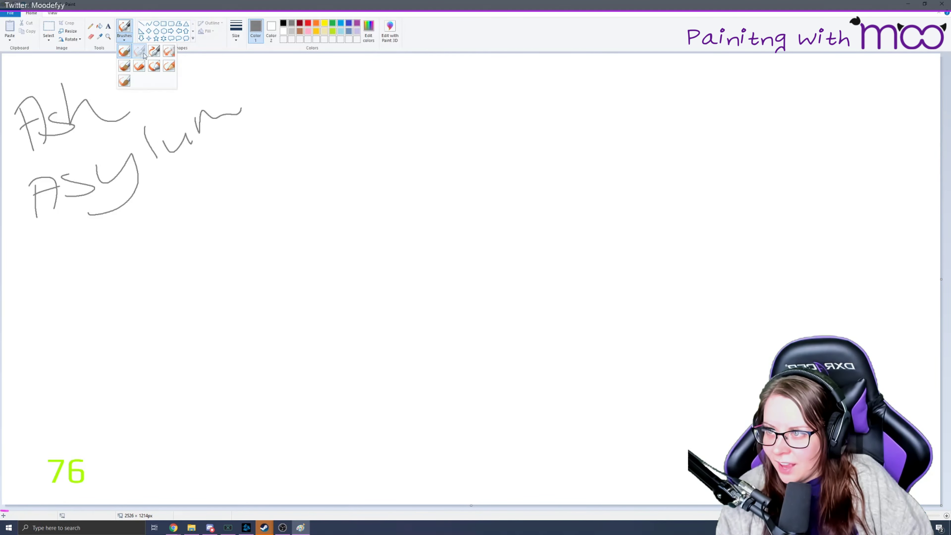
{"action": "left_click", "coordinate": [144, 55]}
{"action": "left_click_drag", "start_coordinate": [43, 243], "coordinate": [320, 131]}
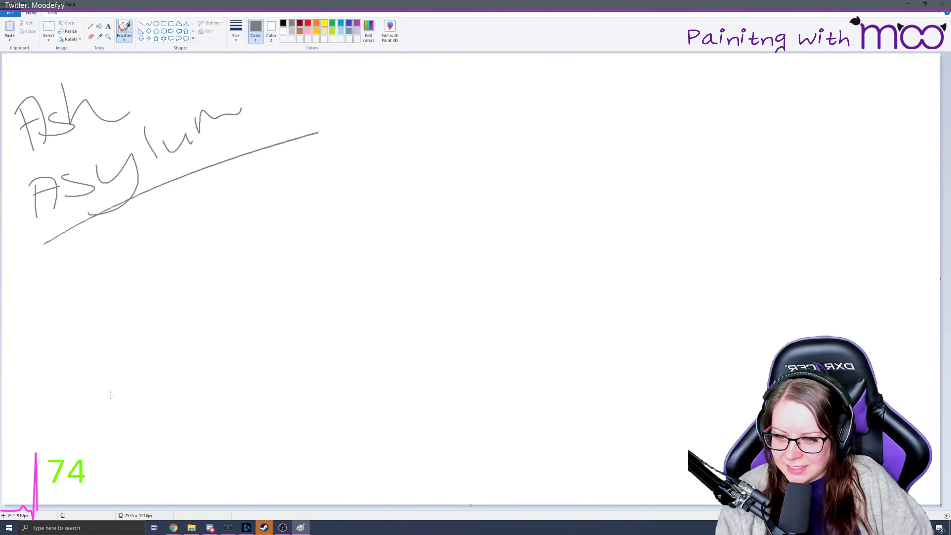
Sketch grey shapes with a circle and bar at lower left, plus a large curved outline
{"action": "mouse_move", "coordinate": [55, 434]}
{"action": "left_mouse_down"}
{"action": "mouse_move", "coordinate": [56, 469]}
{"action": "mouse_move", "coordinate": [129, 468]}
{"action": "left_mouse_up"}
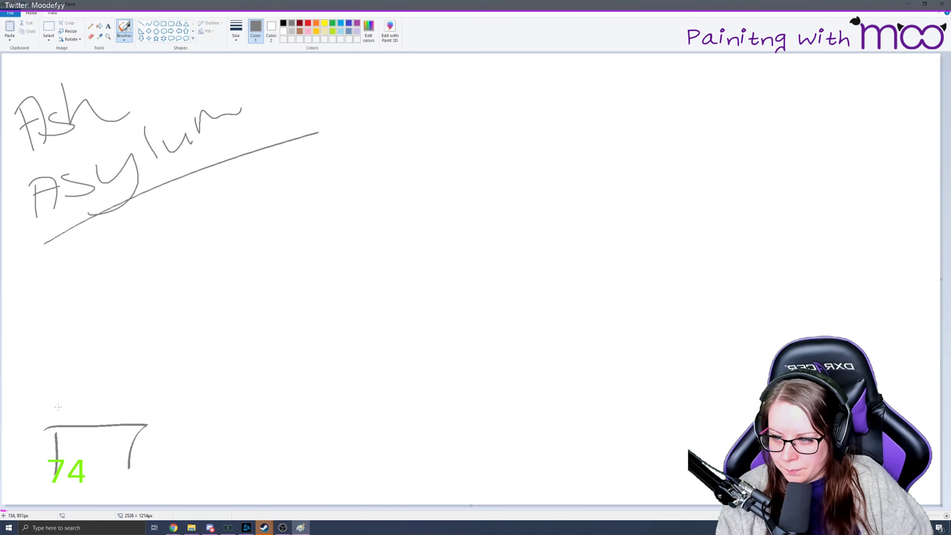
{"action": "left_click_drag", "start_coordinate": [46, 400], "coordinate": [53, 467]}
{"action": "mouse_move", "coordinate": [71, 412]}
{"action": "left_mouse_down"}
{"action": "mouse_move", "coordinate": [131, 408]}
{"action": "mouse_move", "coordinate": [131, 432]}
{"action": "mouse_move", "coordinate": [157, 393]}
{"action": "left_mouse_up"}
{"action": "mouse_move", "coordinate": [92, 402]}
{"action": "left_mouse_down"}
{"action": "mouse_move", "coordinate": [87, 431]}
{"action": "mouse_move", "coordinate": [217, 384]}
{"action": "mouse_move", "coordinate": [184, 440]}
{"action": "left_mouse_up"}
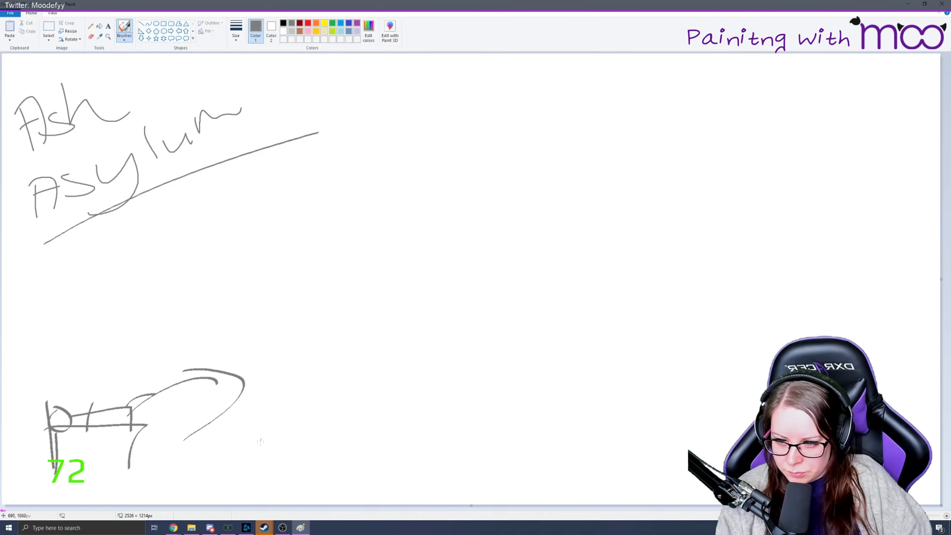
{"action": "mouse_move", "coordinate": [161, 332]}
{"action": "left_mouse_down"}
{"action": "mouse_move", "coordinate": [457, 288]}
{"action": "mouse_move", "coordinate": [378, 503]}
{"action": "left_mouse_up"}
{"action": "left_click_drag", "start_coordinate": [2, 316], "coordinate": [178, 331]}
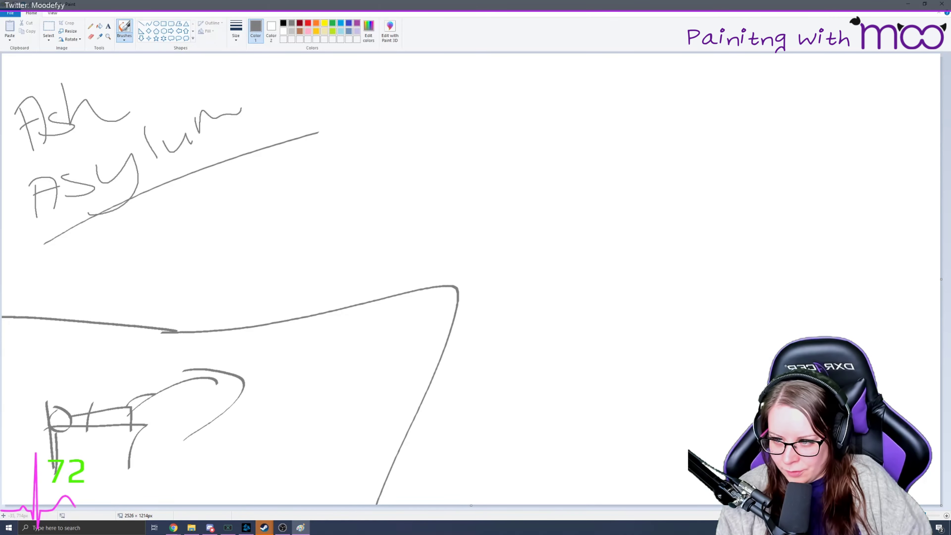
Draw a large 7 in the lower middle, long bottom strokes, a loop and a sweeping curve
{"action": "left_click_drag", "start_coordinate": [296, 375], "coordinate": [289, 463]}
{"action": "mouse_move", "coordinate": [294, 371]}
{"action": "left_mouse_down"}
{"action": "mouse_move", "coordinate": [331, 352]}
{"action": "mouse_move", "coordinate": [322, 463]}
{"action": "left_mouse_up"}
{"action": "left_click_drag", "start_coordinate": [320, 415], "coordinate": [353, 413]}
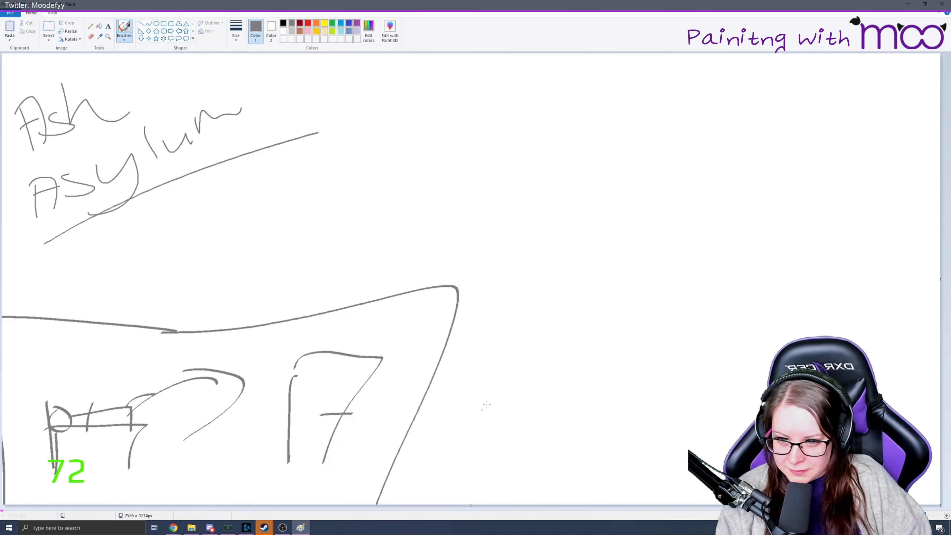
{"action": "left_click_drag", "start_coordinate": [418, 480], "coordinate": [649, 466]}
{"action": "left_click_drag", "start_coordinate": [305, 458], "coordinate": [541, 438]}
{"action": "left_click_drag", "start_coordinate": [373, 388], "coordinate": [457, 470]}
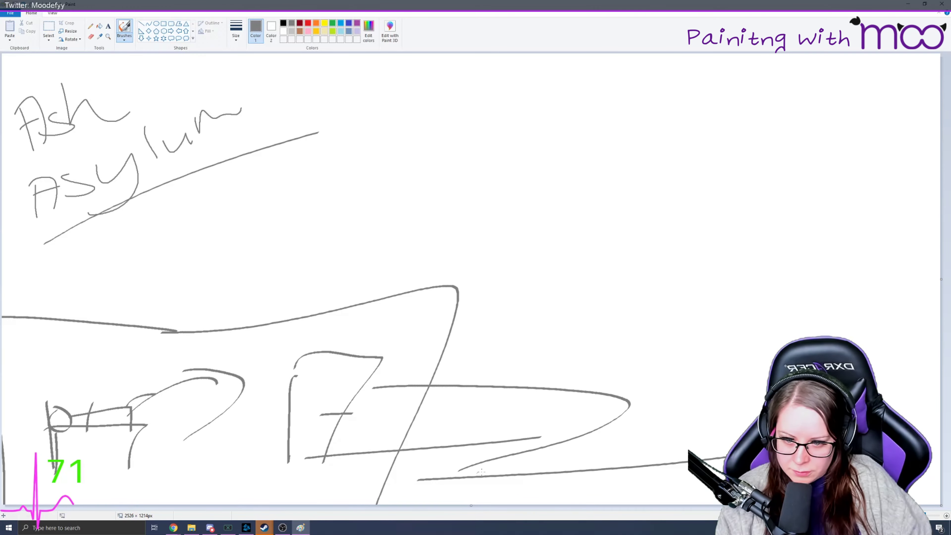
{"action": "mouse_move", "coordinate": [473, 437]}
{"action": "left_mouse_down"}
{"action": "mouse_move", "coordinate": [679, 353]}
{"action": "mouse_move", "coordinate": [558, 322]}
{"action": "mouse_move", "coordinate": [257, 271]}
{"action": "mouse_move", "coordinate": [292, 196]}
{"action": "mouse_move", "coordinate": [693, 176]}
{"action": "left_mouse_up"}
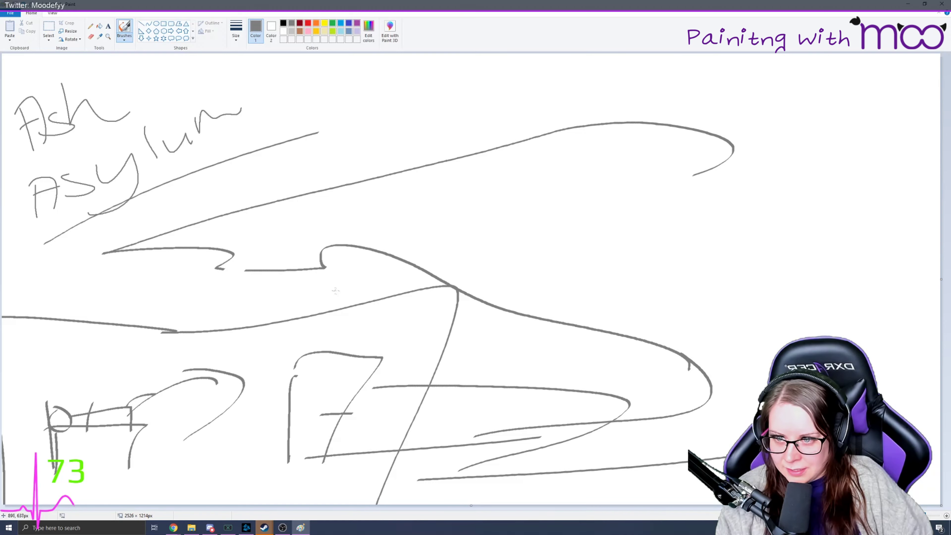
Add an ellipsed triangle, upper-right curves with a question mark and crossed 7, and a small middle loop
{"action": "mouse_move", "coordinate": [282, 152]}
{"action": "left_mouse_down"}
{"action": "mouse_move", "coordinate": [294, 146]}
{"action": "mouse_move", "coordinate": [279, 151]}
{"action": "mouse_move", "coordinate": [285, 199]}
{"action": "left_mouse_up"}
{"action": "left_click_drag", "start_coordinate": [337, 143], "coordinate": [350, 124]}
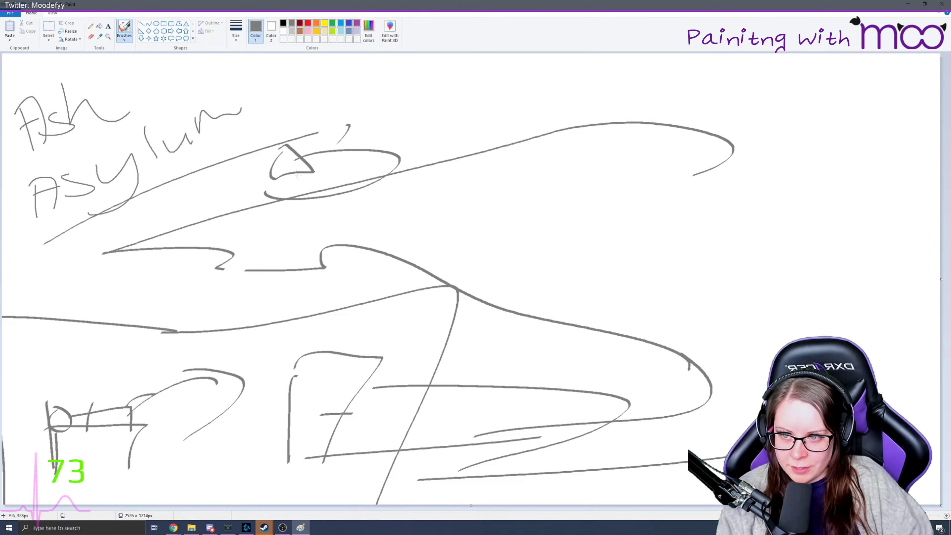
{"action": "mouse_move", "coordinate": [284, 182]}
{"action": "left_mouse_down"}
{"action": "mouse_move", "coordinate": [727, 120]}
{"action": "mouse_move", "coordinate": [708, 135]}
{"action": "left_mouse_up"}
{"action": "left_click_drag", "start_coordinate": [640, 95], "coordinate": [627, 148]}
{"action": "left_click_drag", "start_coordinate": [770, 75], "coordinate": [765, 136]}
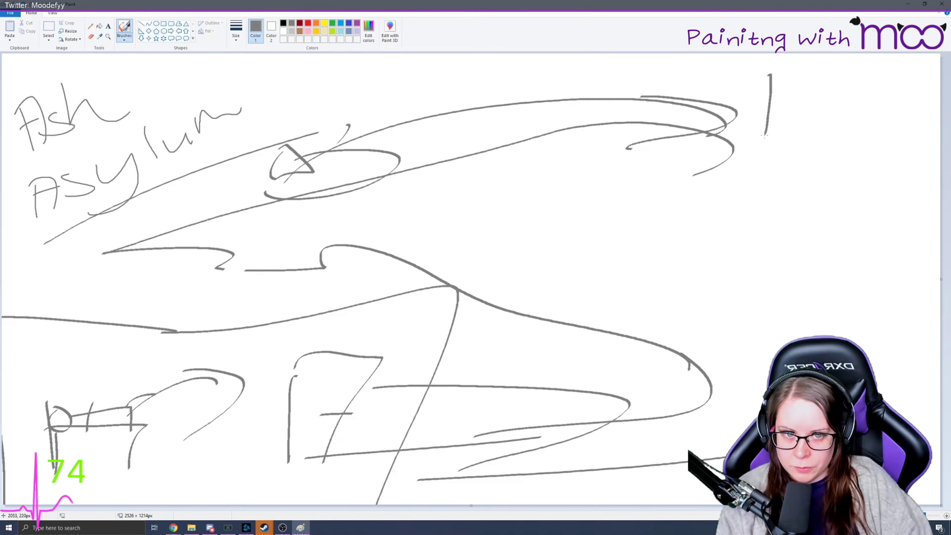
{"action": "left_click_drag", "start_coordinate": [762, 57], "coordinate": [830, 169]}
{"action": "left_click_drag", "start_coordinate": [810, 116], "coordinate": [877, 112]}
{"action": "mouse_move", "coordinate": [778, 146]}
{"action": "left_mouse_down"}
{"action": "mouse_move", "coordinate": [935, 111]}
{"action": "mouse_move", "coordinate": [832, 180]}
{"action": "left_mouse_up"}
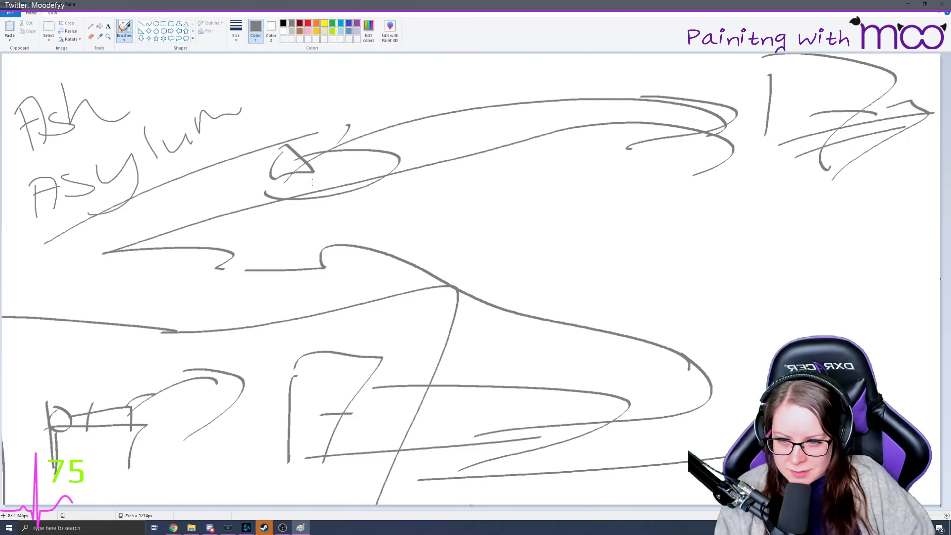
{"action": "mouse_move", "coordinate": [371, 214]}
{"action": "left_mouse_down"}
{"action": "mouse_move", "coordinate": [351, 262]}
{"action": "mouse_move", "coordinate": [382, 221]}
{"action": "mouse_move", "coordinate": [369, 215]}
{"action": "mouse_move", "coordinate": [389, 205]}
{"action": "mouse_move", "coordinate": [352, 185]}
{"action": "left_mouse_up"}
Brush yellow light rays around and below the central grey loop
{"action": "left_click", "coordinate": [324, 22]}
{"action": "mouse_move", "coordinate": [342, 233]}
{"action": "left_mouse_down"}
{"action": "mouse_move", "coordinate": [325, 217]}
{"action": "mouse_move", "coordinate": [264, 244]}
{"action": "left_mouse_up"}
{"action": "left_click_drag", "start_coordinate": [367, 255], "coordinate": [392, 290]}
{"action": "left_click_drag", "start_coordinate": [378, 252], "coordinate": [402, 264]}
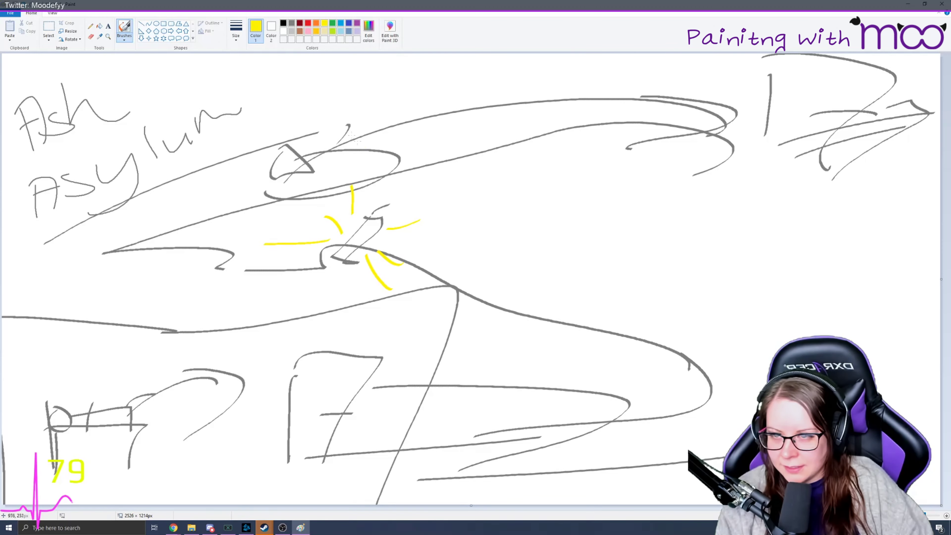
Draw a small black box beside the rays and a black trapezoid box with side panel near the top
{"action": "left_click", "coordinate": [284, 23]}
{"action": "mouse_move", "coordinate": [433, 247]}
{"action": "left_mouse_down"}
{"action": "mouse_move", "coordinate": [428, 224]}
{"action": "mouse_move", "coordinate": [430, 241]}
{"action": "mouse_move", "coordinate": [451, 224]}
{"action": "mouse_move", "coordinate": [446, 192]}
{"action": "mouse_move", "coordinate": [448, 221]}
{"action": "left_mouse_up"}
{"action": "left_click", "coordinate": [325, 23]}
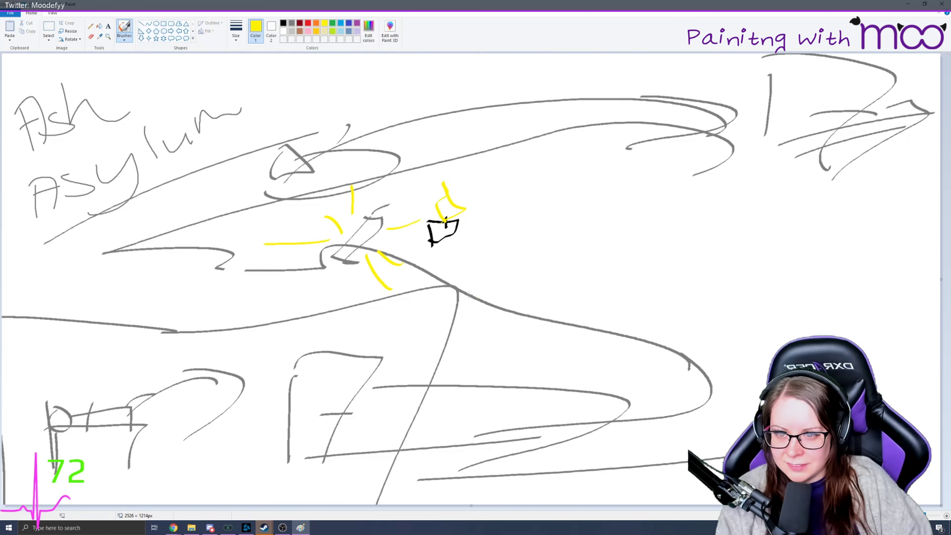
{"action": "left_click", "coordinate": [283, 22]}
{"action": "left_click_drag", "start_coordinate": [421, 90], "coordinate": [430, 112]}
{"action": "mouse_move", "coordinate": [420, 89]}
{"action": "left_mouse_down"}
{"action": "mouse_move", "coordinate": [479, 74]}
{"action": "mouse_move", "coordinate": [475, 106]}
{"action": "mouse_move", "coordinate": [414, 106]}
{"action": "left_mouse_up"}
{"action": "left_click_drag", "start_coordinate": [482, 77], "coordinate": [496, 68]}
{"action": "mouse_move", "coordinate": [474, 109]}
{"action": "left_mouse_down"}
{"action": "mouse_move", "coordinate": [489, 121]}
{"action": "mouse_move", "coordinate": [488, 73]}
{"action": "mouse_move", "coordinate": [517, 68]}
{"action": "mouse_move", "coordinate": [528, 89]}
{"action": "left_mouse_up"}
Paint yellow rays beside the top black box and enclose both boxes in a yellow loop
{"action": "left_click", "coordinate": [324, 23]}
{"action": "mouse_move", "coordinate": [502, 109]}
{"action": "left_mouse_down"}
{"action": "mouse_move", "coordinate": [536, 119]}
{"action": "mouse_move", "coordinate": [527, 162]}
{"action": "left_mouse_up"}
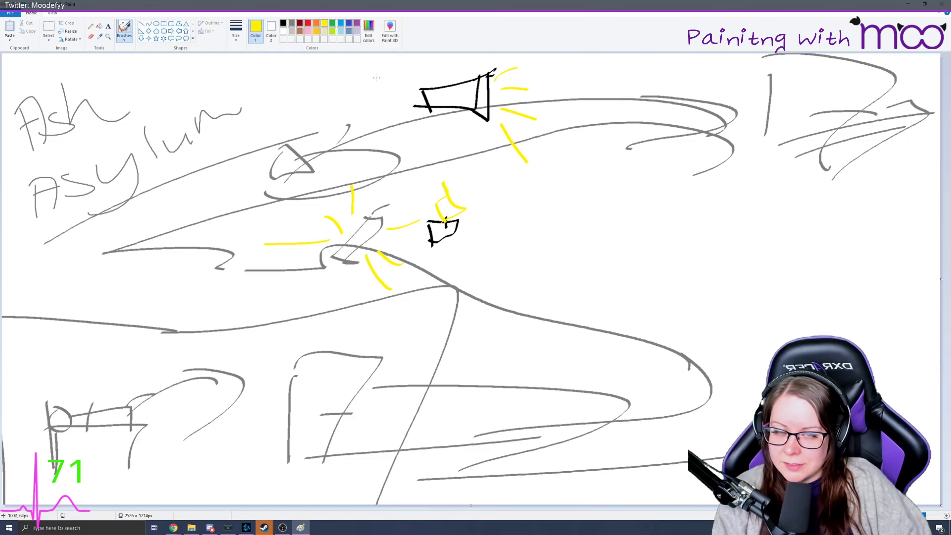
{"action": "mouse_move", "coordinate": [521, 83]}
{"action": "left_mouse_down"}
{"action": "mouse_move", "coordinate": [398, 227]}
{"action": "mouse_move", "coordinate": [459, 57]}
{"action": "left_mouse_up"}
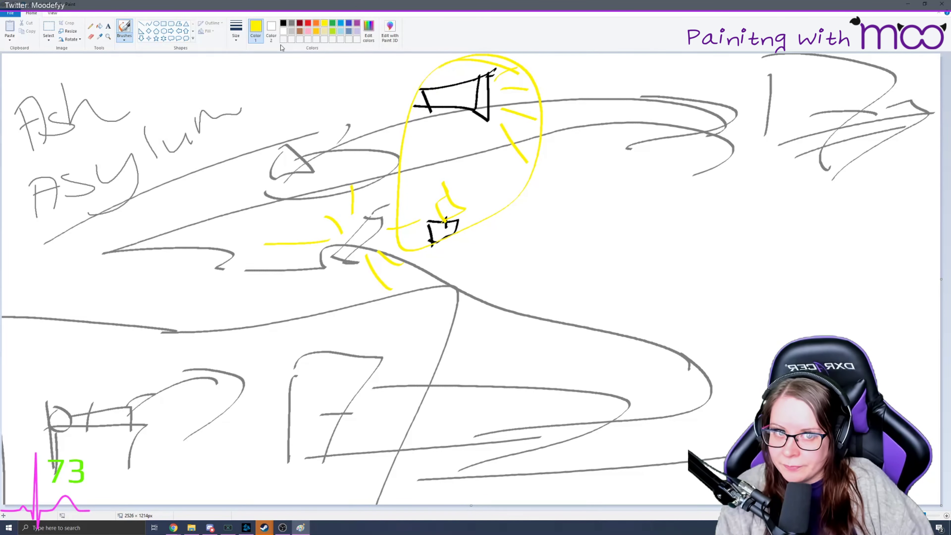
Ring the central yellow rays in green and sketch an orange arrow with a box at left
{"action": "left_click", "coordinate": [333, 23]}
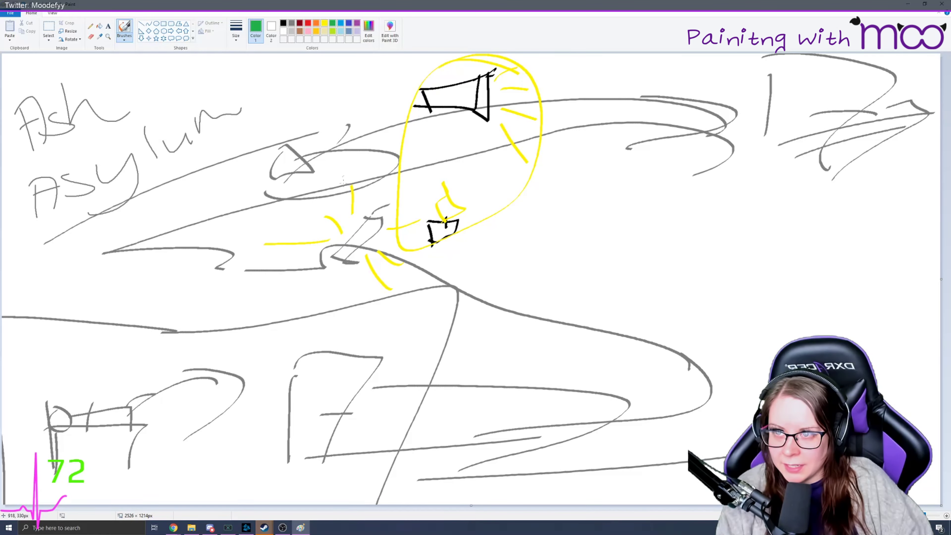
{"action": "mouse_move", "coordinate": [371, 217]}
{"action": "left_mouse_down"}
{"action": "mouse_move", "coordinate": [288, 264]}
{"action": "mouse_move", "coordinate": [281, 228]}
{"action": "left_mouse_up"}
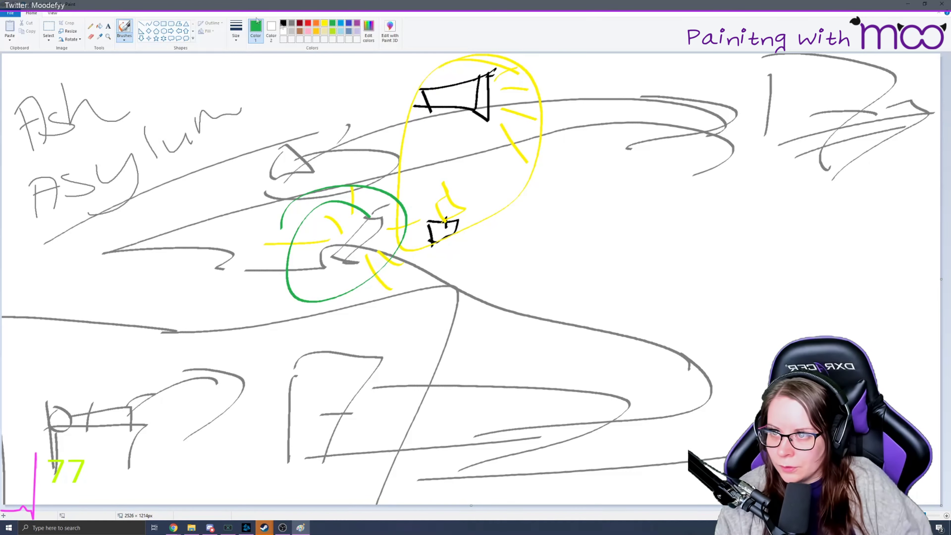
{"action": "left_click", "coordinate": [316, 24]}
{"action": "mouse_move", "coordinate": [114, 356]}
{"action": "left_mouse_down"}
{"action": "mouse_move", "coordinate": [185, 317]}
{"action": "mouse_move", "coordinate": [103, 375]}
{"action": "mouse_move", "coordinate": [142, 315]}
{"action": "mouse_move", "coordinate": [128, 360]}
{"action": "mouse_move", "coordinate": [161, 373]}
{"action": "mouse_move", "coordinate": [157, 360]}
{"action": "mouse_move", "coordinate": [175, 355]}
{"action": "mouse_move", "coordinate": [196, 375]}
{"action": "mouse_move", "coordinate": [172, 330]}
{"action": "mouse_move", "coordinate": [177, 233]}
{"action": "mouse_move", "coordinate": [197, 266]}
{"action": "left_mouse_up"}
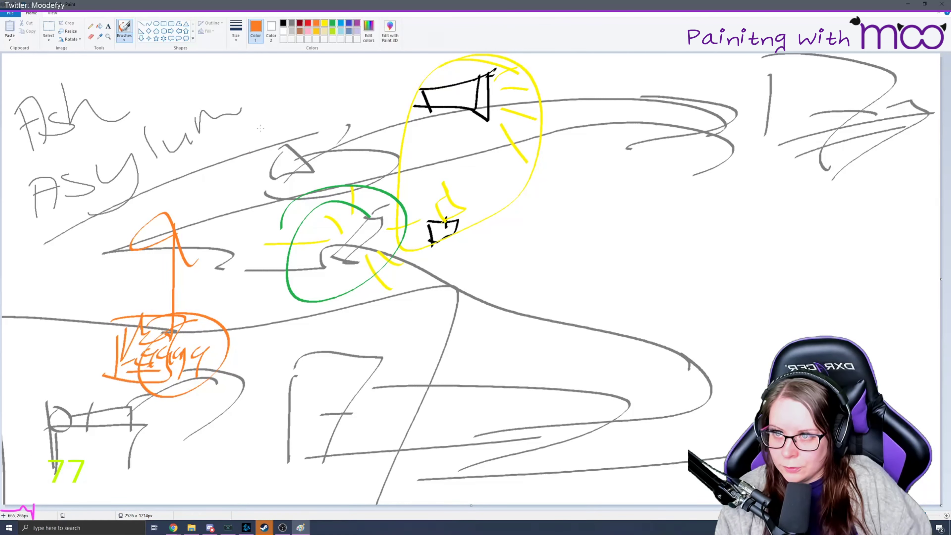
Frame the 'sylum' letters with a red rectangle, an inner rectangle and a small red oval
{"action": "left_click", "coordinate": [308, 22]}
{"action": "left_click_drag", "start_coordinate": [116, 114], "coordinate": [101, 183]}
{"action": "mouse_move", "coordinate": [104, 121]}
{"action": "left_mouse_down"}
{"action": "mouse_move", "coordinate": [145, 113]}
{"action": "mouse_move", "coordinate": [73, 171]}
{"action": "left_mouse_up"}
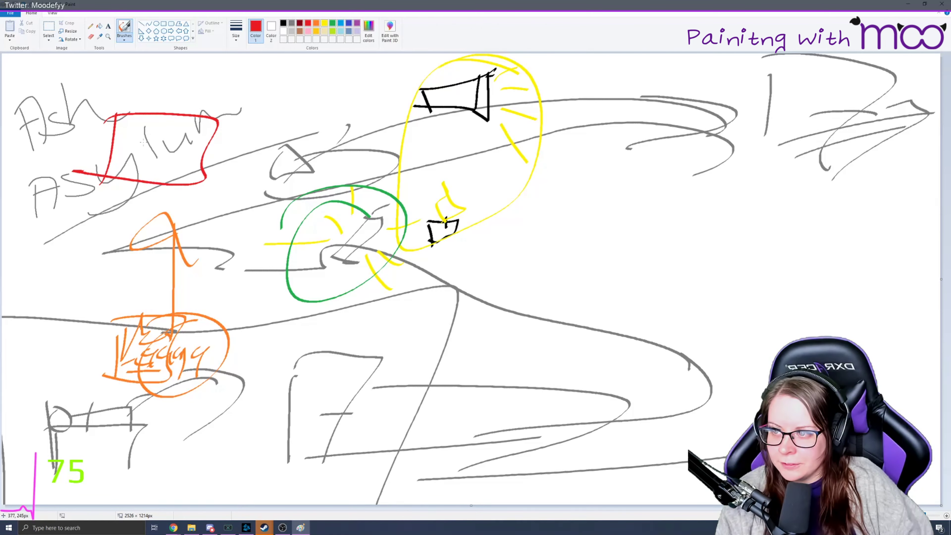
{"action": "mouse_move", "coordinate": [137, 140]}
{"action": "left_mouse_down"}
{"action": "mouse_move", "coordinate": [139, 165]}
{"action": "mouse_move", "coordinate": [131, 130]}
{"action": "left_mouse_up"}
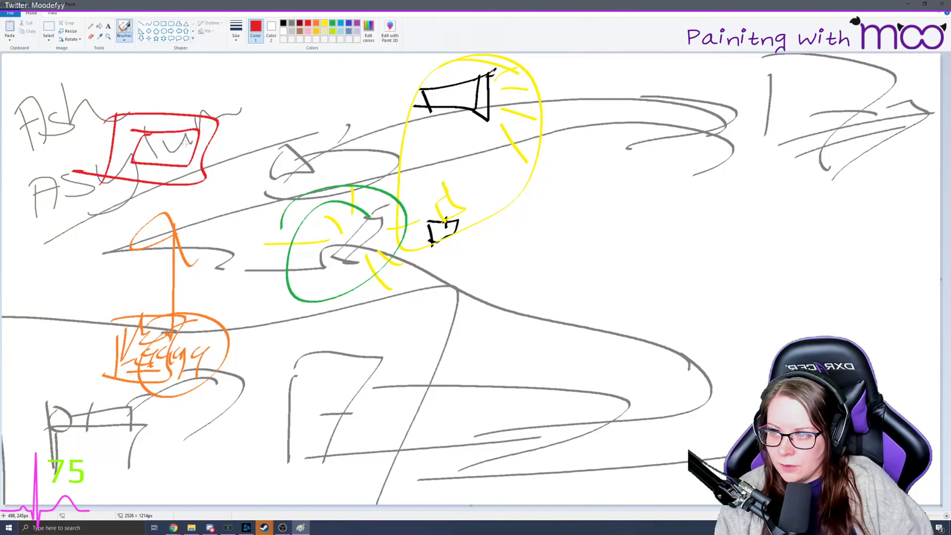
{"action": "mouse_move", "coordinate": [186, 140]}
{"action": "left_mouse_down"}
{"action": "mouse_move", "coordinate": [165, 157]}
{"action": "mouse_move", "coordinate": [194, 148]}
{"action": "left_mouse_up"}
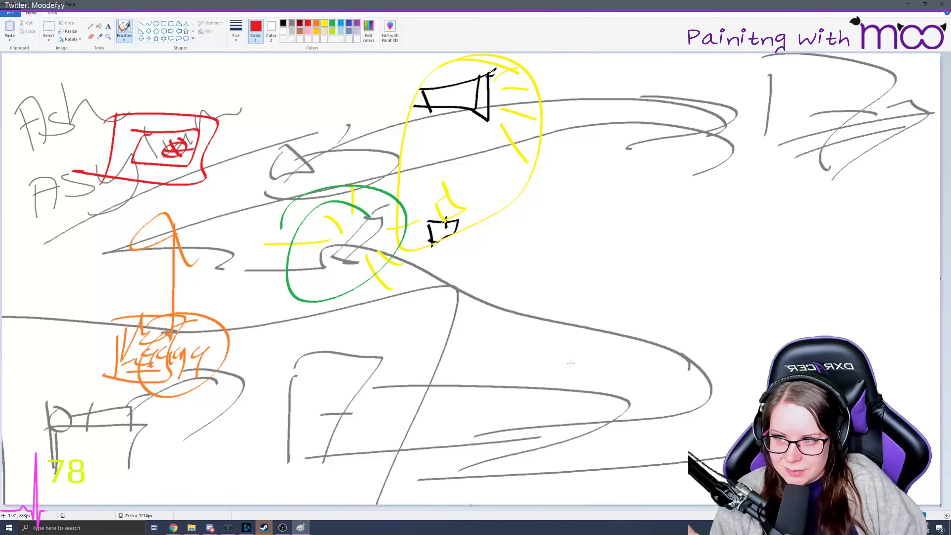
Brush a red '3/10' right of the yellow loop, retracing the slash twice to thicken it
{"action": "mouse_move", "coordinate": [558, 219]}
{"action": "left_mouse_down"}
{"action": "mouse_move", "coordinate": [565, 206]}
{"action": "mouse_move", "coordinate": [564, 263]}
{"action": "mouse_move", "coordinate": [527, 264]}
{"action": "left_mouse_up"}
{"action": "mouse_move", "coordinate": [546, 188]}
{"action": "left_mouse_down"}
{"action": "mouse_move", "coordinate": [548, 213]}
{"action": "mouse_move", "coordinate": [519, 258]}
{"action": "left_mouse_up"}
{"action": "left_click_drag", "start_coordinate": [663, 149], "coordinate": [623, 249]}
{"action": "left_click_drag", "start_coordinate": [681, 221], "coordinate": [664, 272]}
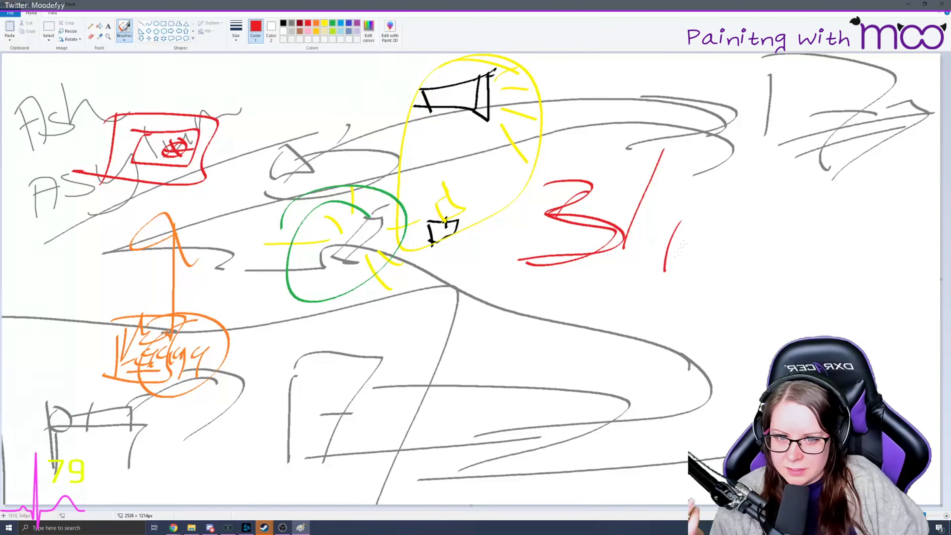
{"action": "left_click_drag", "start_coordinate": [692, 240], "coordinate": [689, 252]}
{"action": "left_click_drag", "start_coordinate": [666, 141], "coordinate": [606, 274]}
{"action": "left_click_drag", "start_coordinate": [691, 131], "coordinate": [633, 251]}
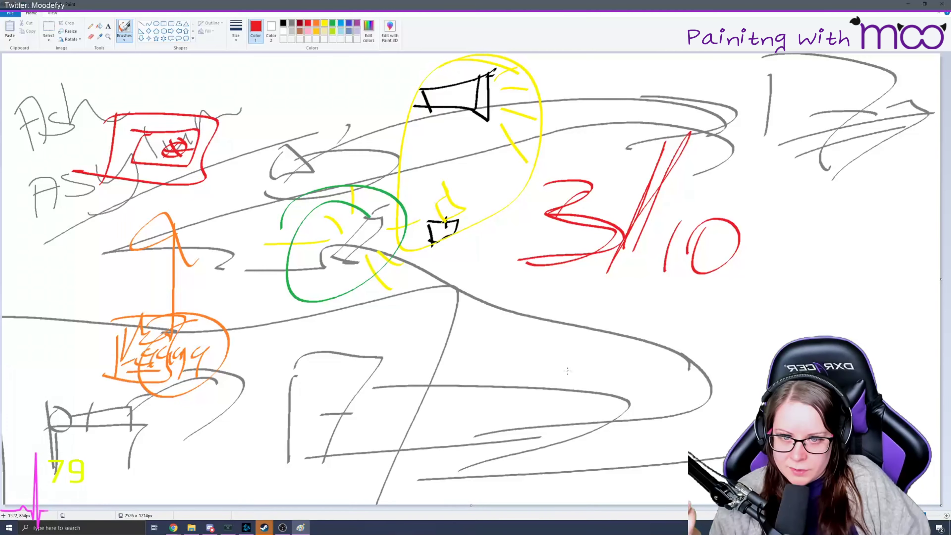